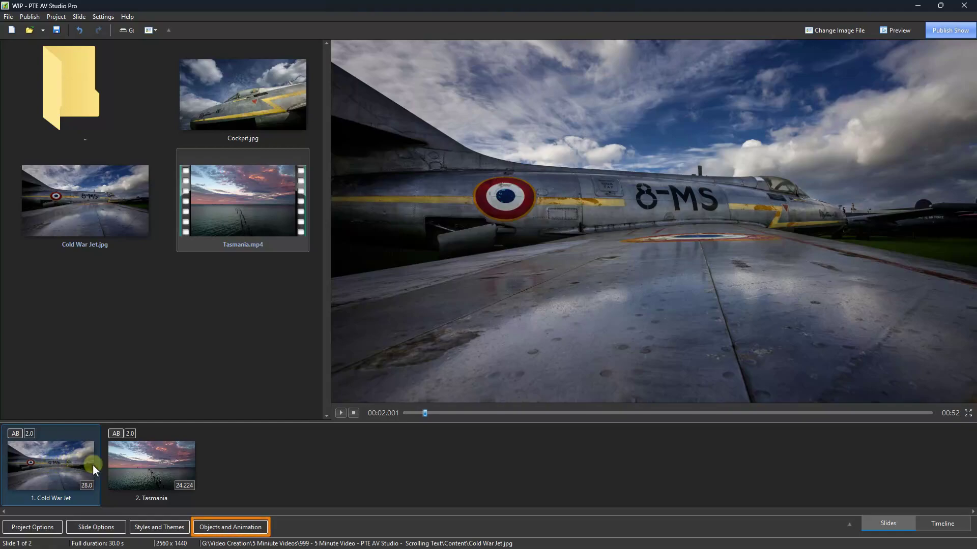
# Open the Objects and Animation editor for the Cold War Jet slide.
pyautogui.click(215, 529)
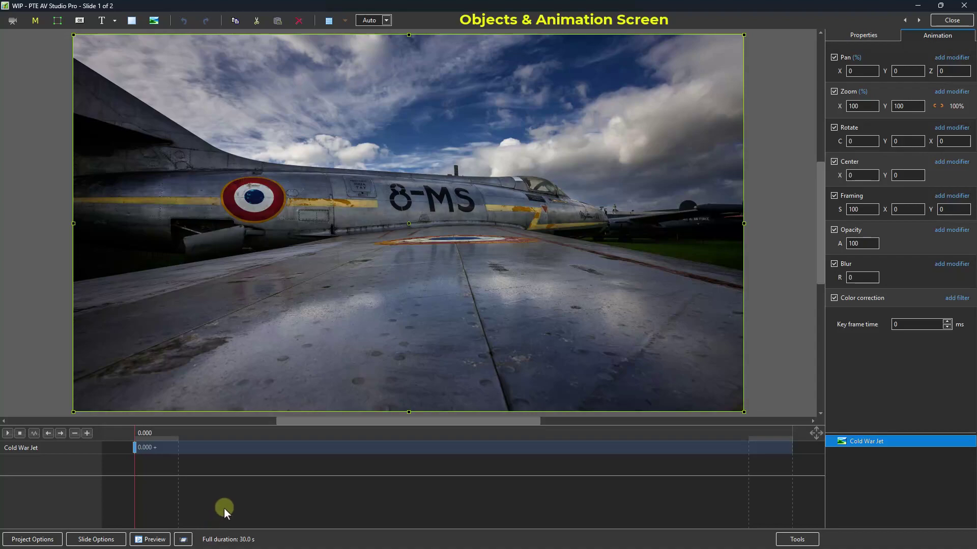
# Add a Rectangle mask template with its blur width raised to about 74%.
pyautogui.click(897, 477)
pyautogui.rightClick(886, 469)
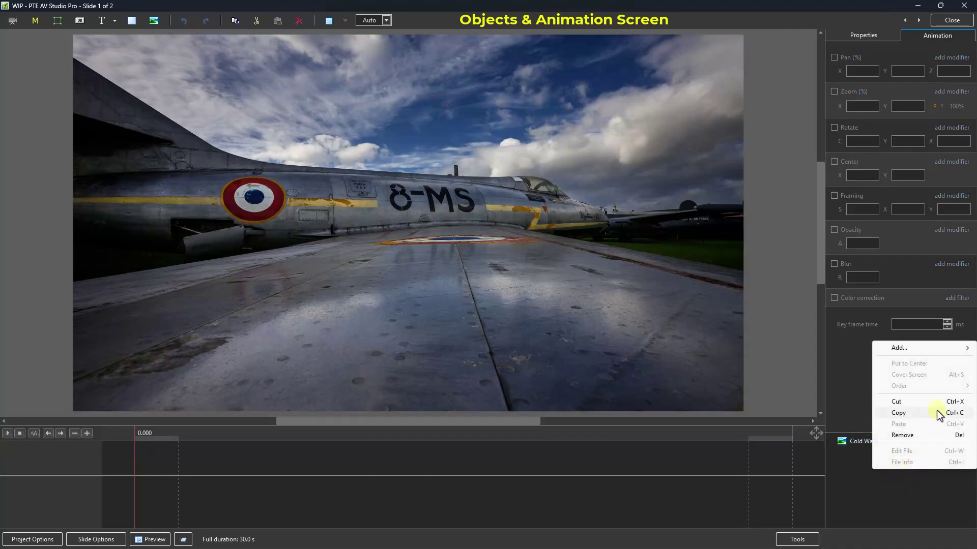
pyautogui.moveTo(908, 348)
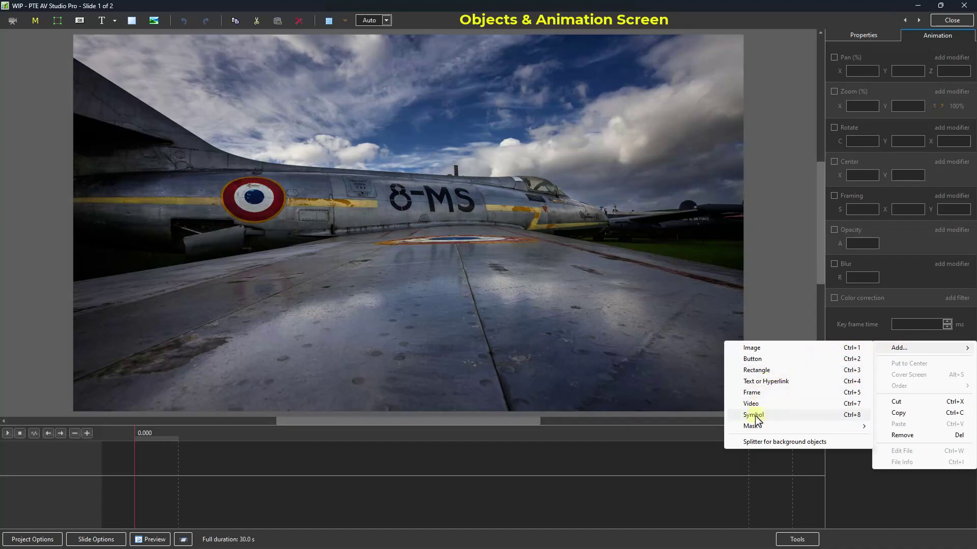
pyautogui.moveTo(794, 426)
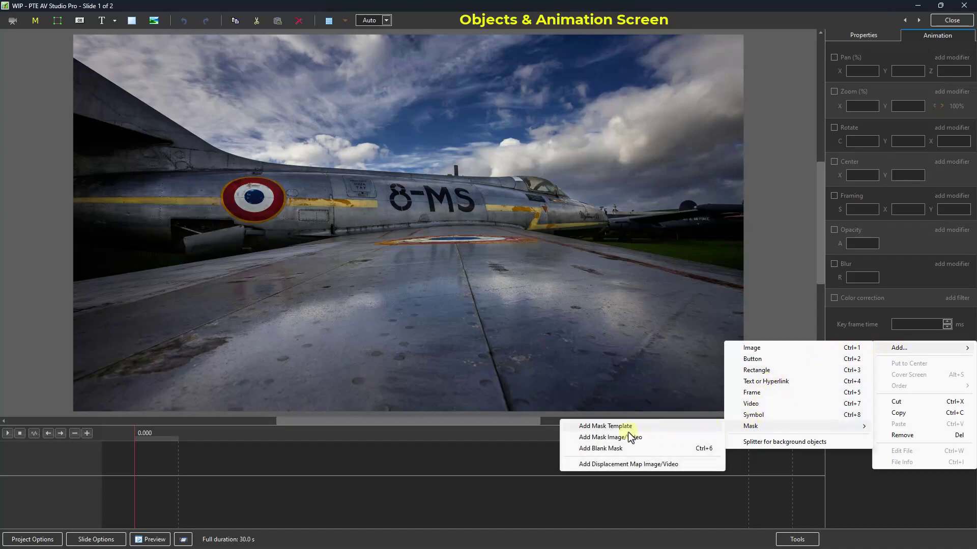
pyautogui.click(606, 428)
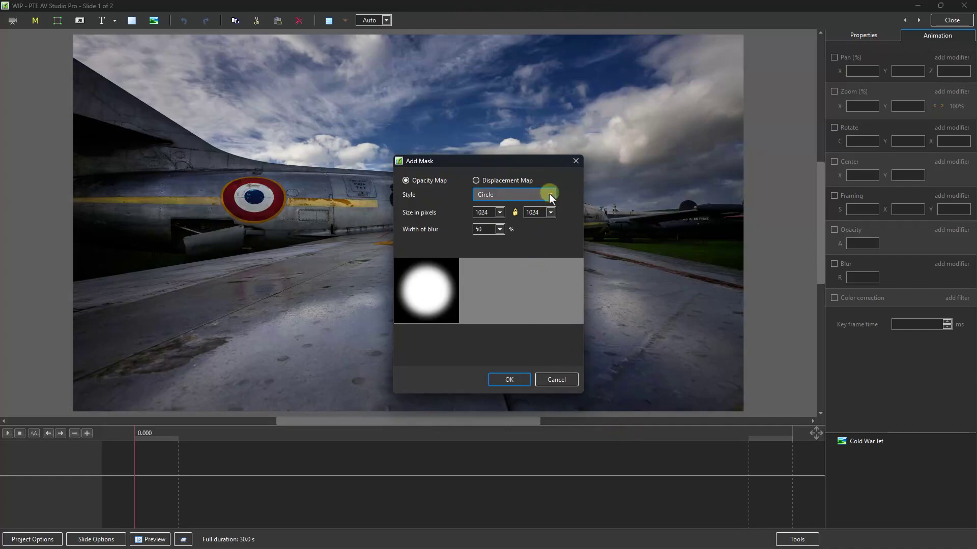
pyautogui.click(548, 196)
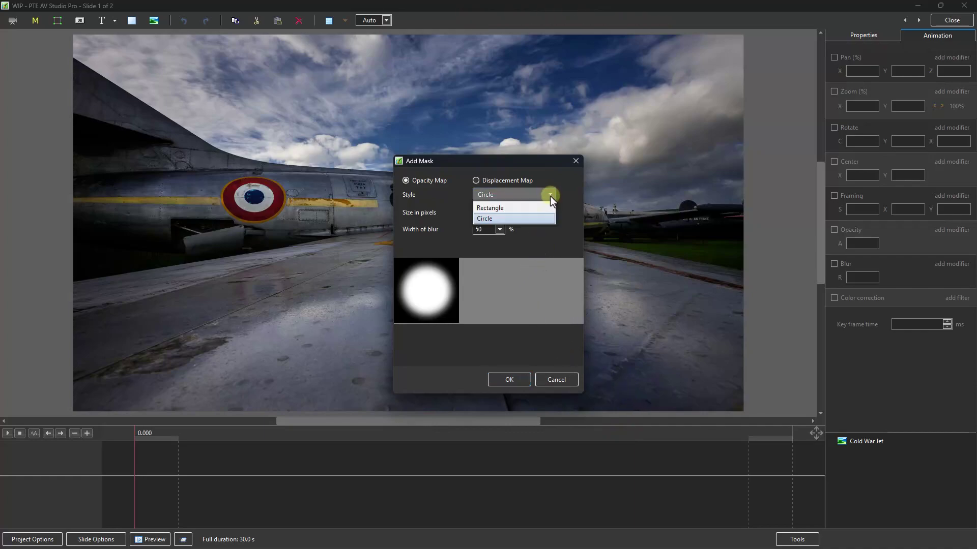
pyautogui.click(488, 209)
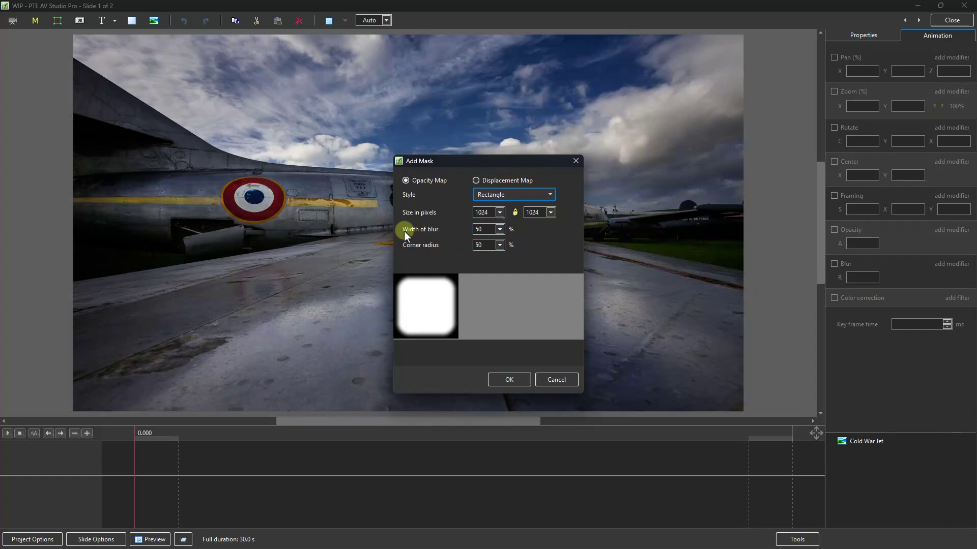
pyautogui.click(500, 230)
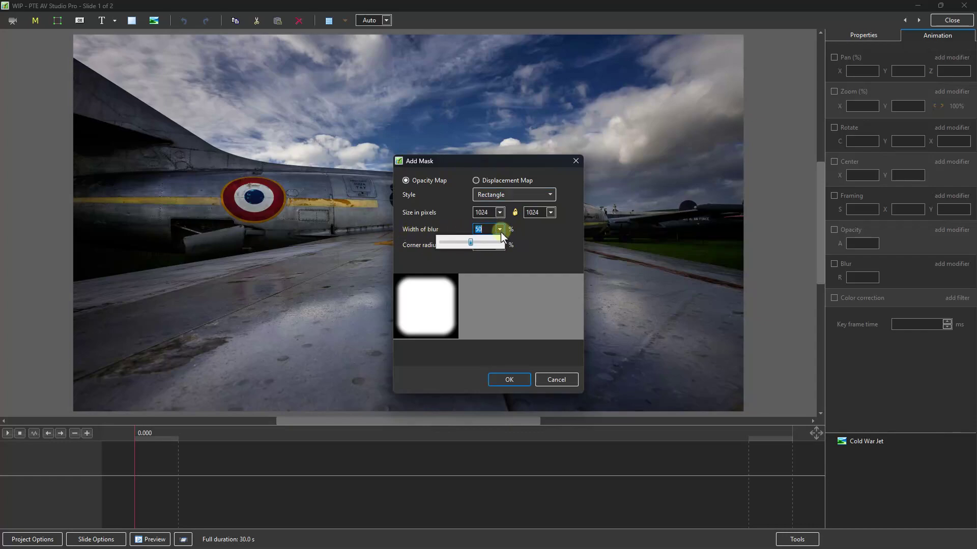
pyautogui.moveTo(467, 243); pyautogui.dragTo(484, 245)
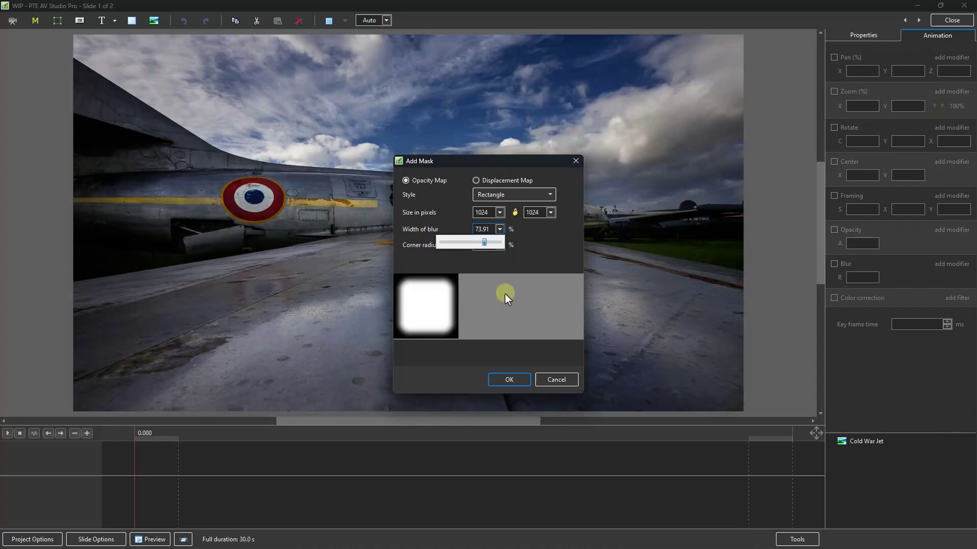
pyautogui.click(508, 379)
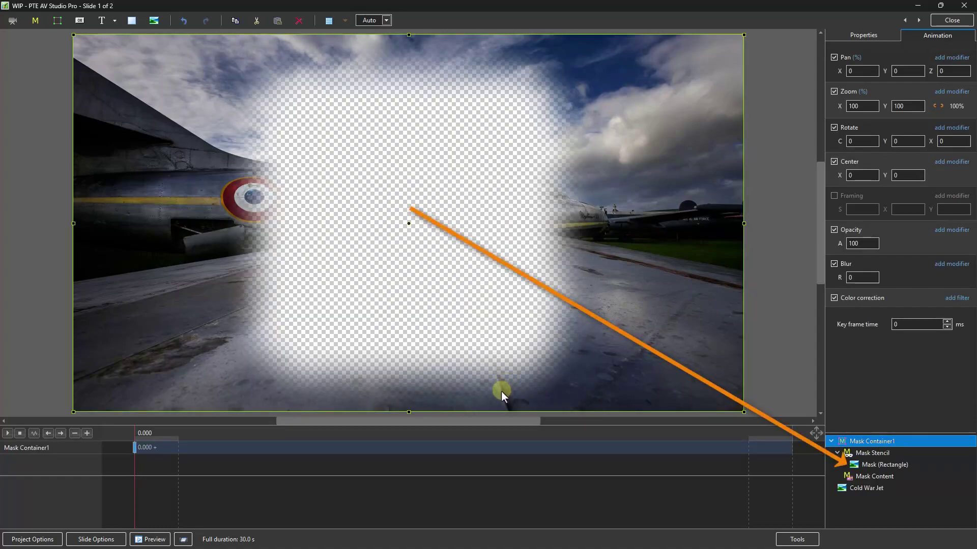
# Stretch the rectangle mask to 181% Zoom X and 91% Zoom Y.
pyautogui.click(867, 465)
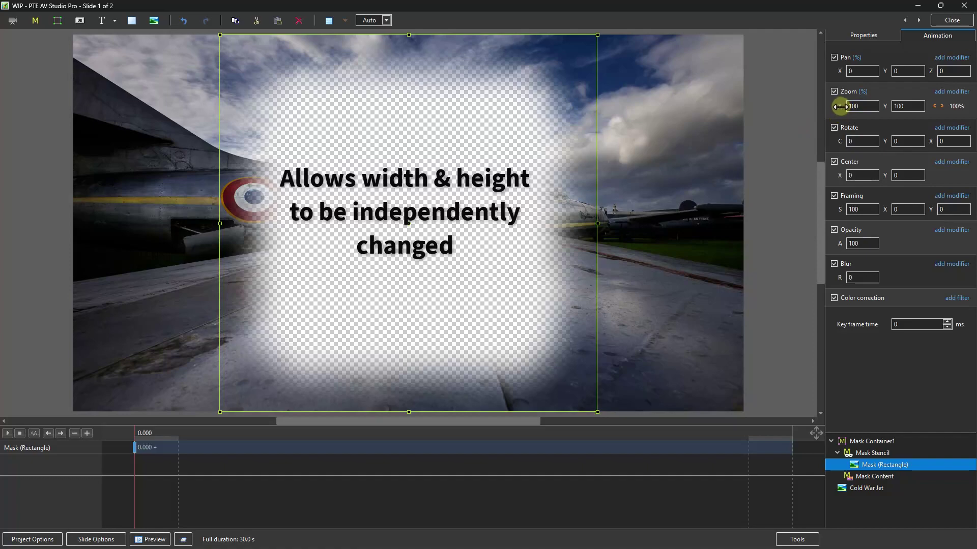
pyautogui.moveTo(839, 106); pyautogui.dragTo(882, 106)
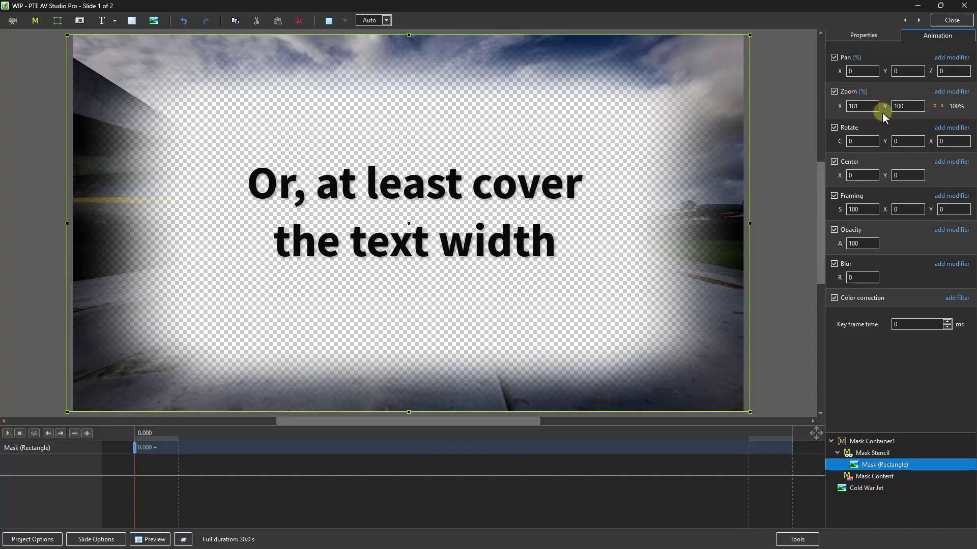
pyautogui.moveTo(882, 106)
pyautogui.mouseDown()
pyautogui.moveTo(872, 105)
pyautogui.moveTo(881, 105)
pyautogui.mouseUp()
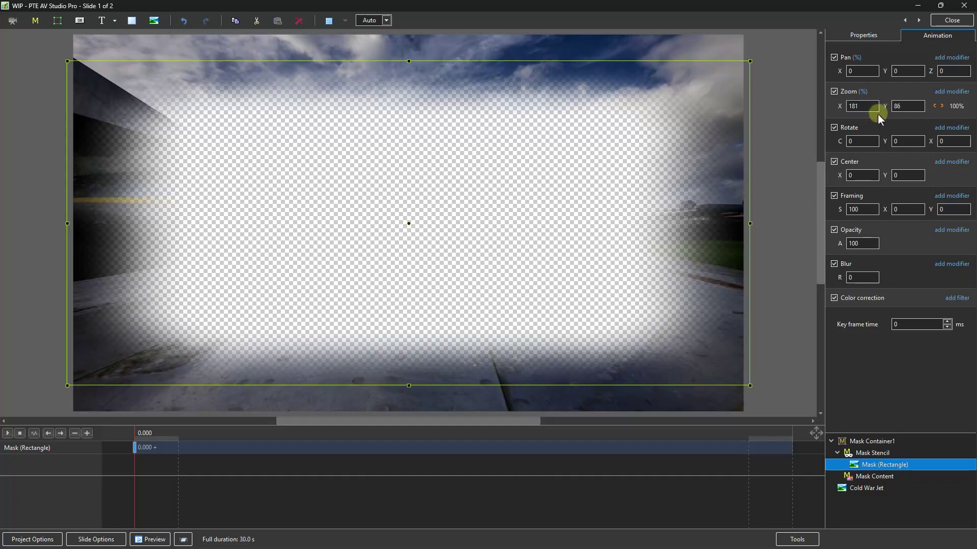
pyautogui.moveTo(883, 107); pyautogui.dragTo(870, 106)
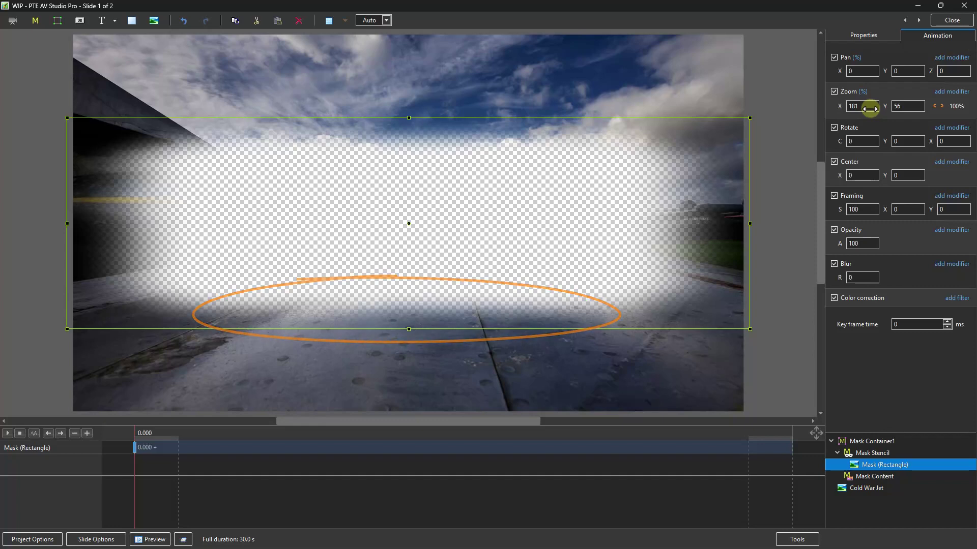
pyautogui.moveTo(870, 106); pyautogui.dragTo(888, 115)
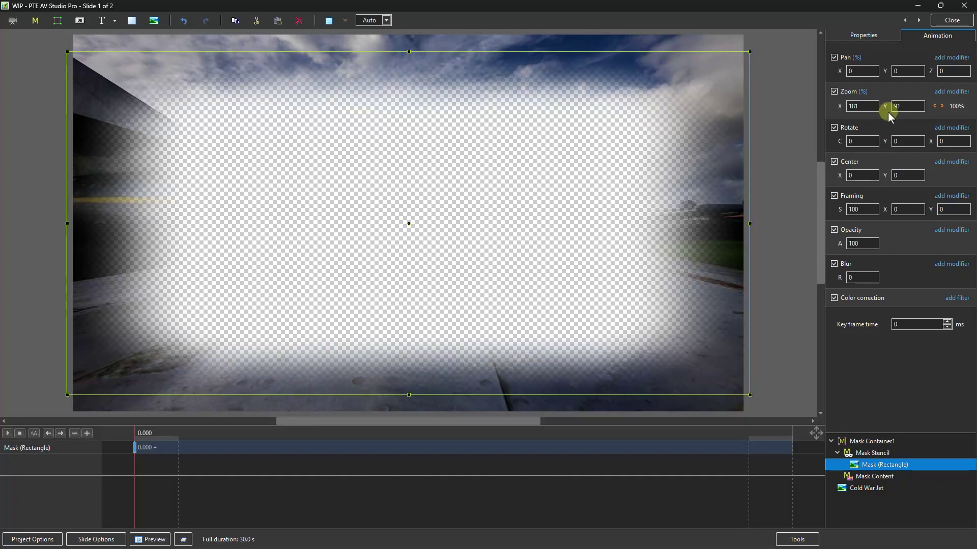
pyautogui.click(859, 476)
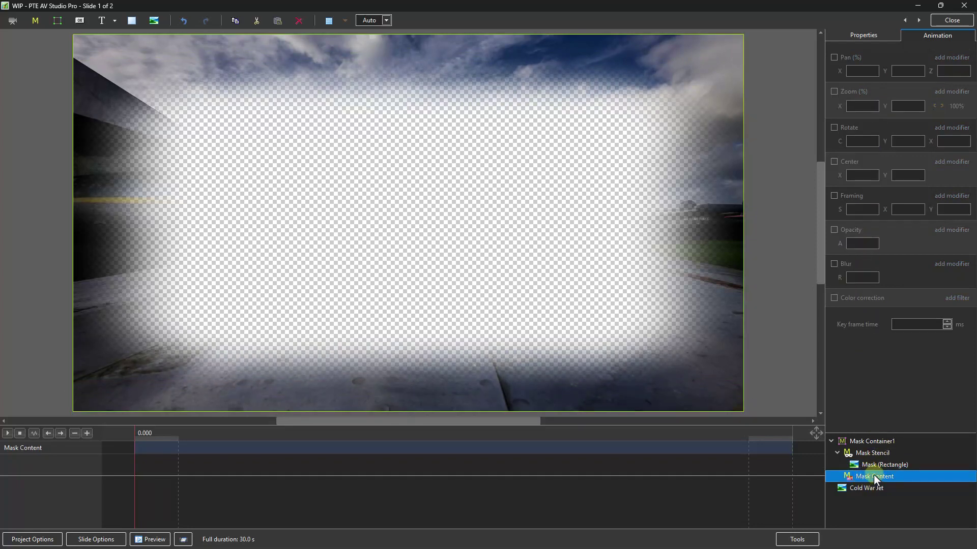
# Add Text1, a centred white multi-line scrolling-text passage, inside the mask content.
pyautogui.rightClick(874, 475)
pyautogui.moveTo(898, 353)
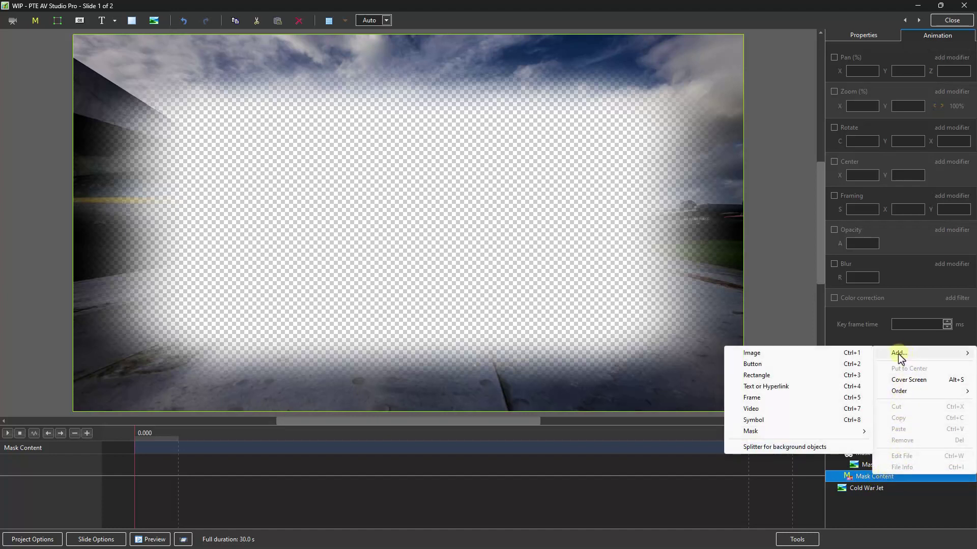
pyautogui.click(754, 387)
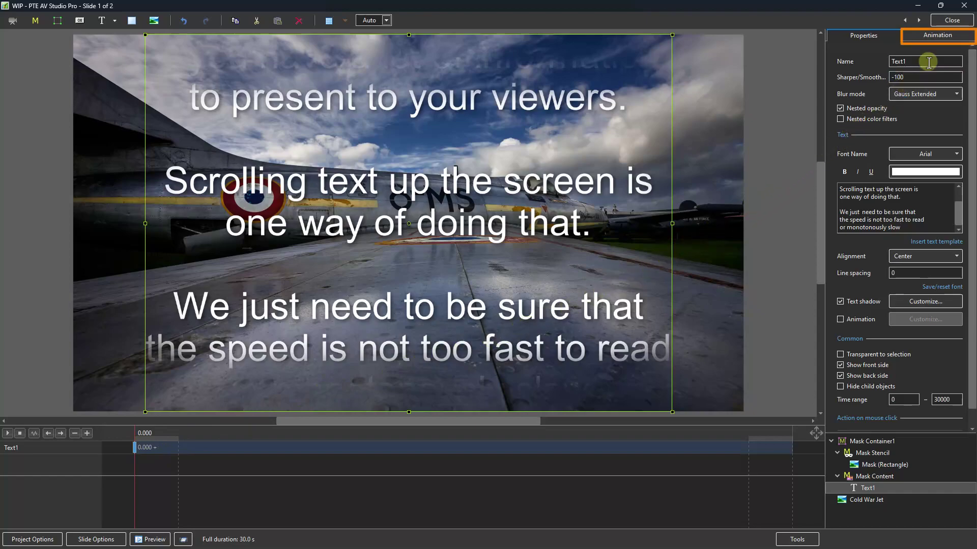
# Set Text1's Pan Y to 181 at its first keyframe, below the frame.
pyautogui.click(935, 36)
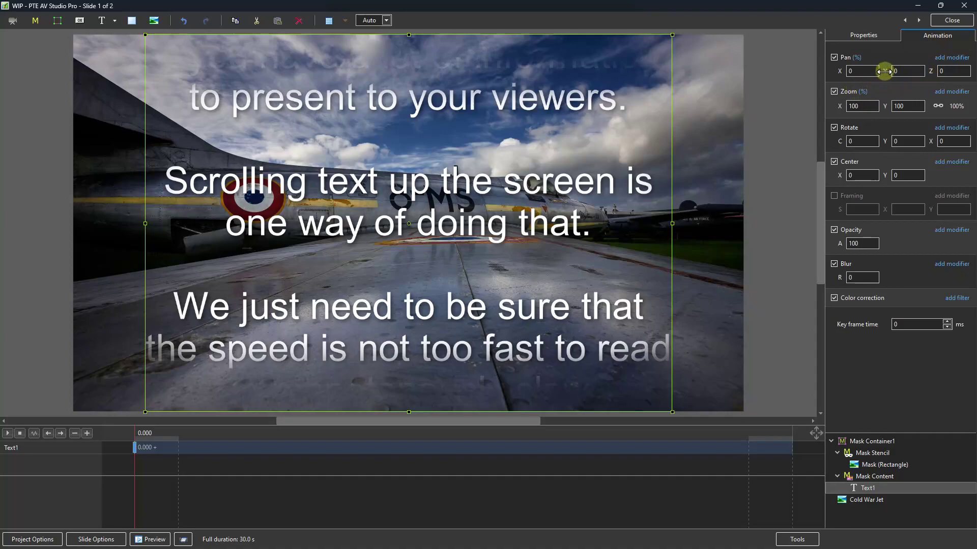
pyautogui.moveTo(884, 71); pyautogui.dragTo(973, 111)
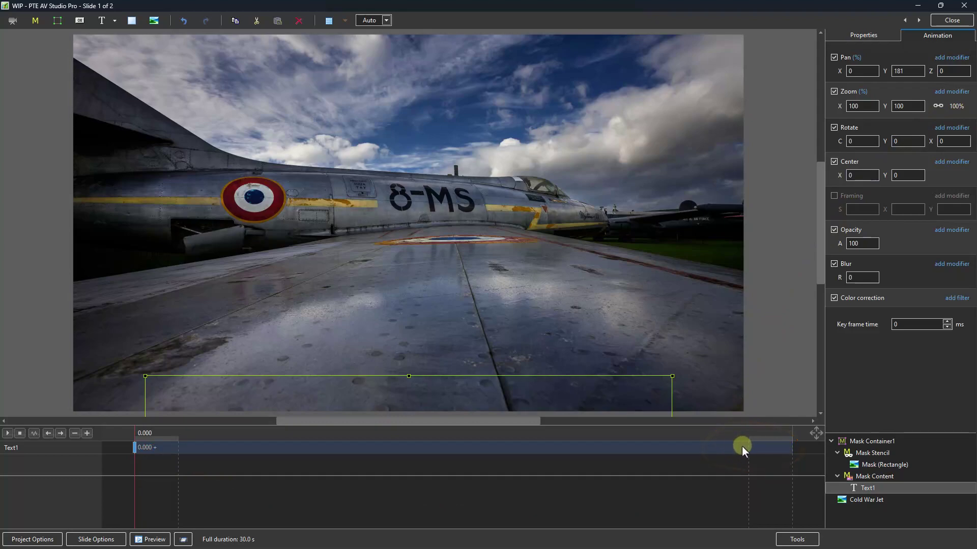
# Add an ending Text1 keyframe and move it to about 26.3 s.
pyautogui.rightClick(691, 446)
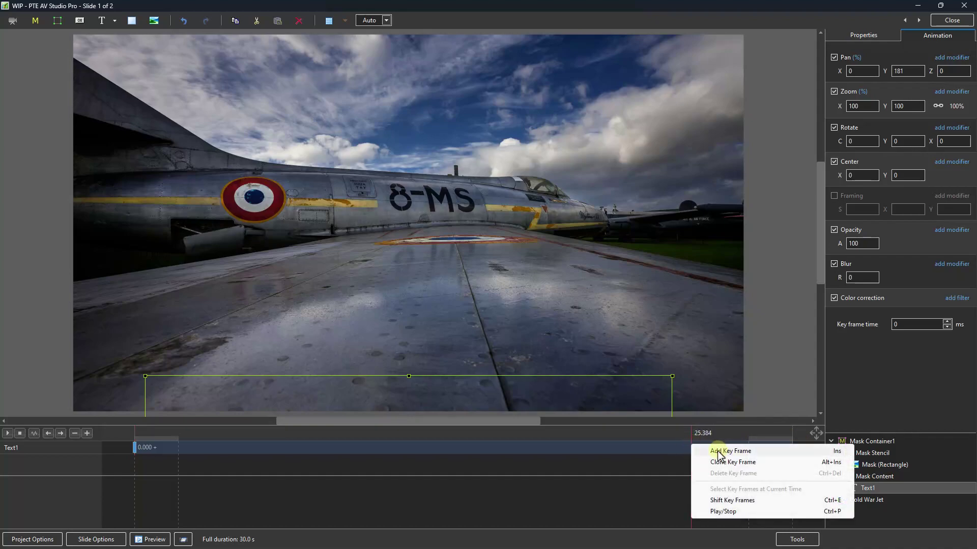
pyautogui.click(719, 455)
pyautogui.moveTo(692, 448); pyautogui.dragTo(707, 448)
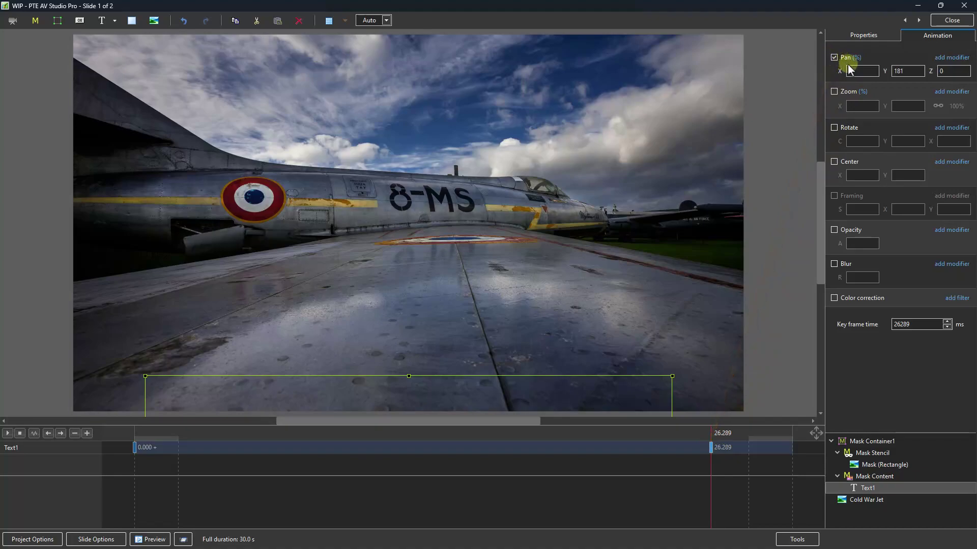
pyautogui.moveTo(885, 71)
pyautogui.mouseDown()
pyautogui.moveTo(816, 91)
pyautogui.moveTo(792, 153)
pyautogui.moveTo(767, 100)
pyautogui.moveTo(698, 118)
pyautogui.moveTo(706, 120)
pyautogui.mouseUp()
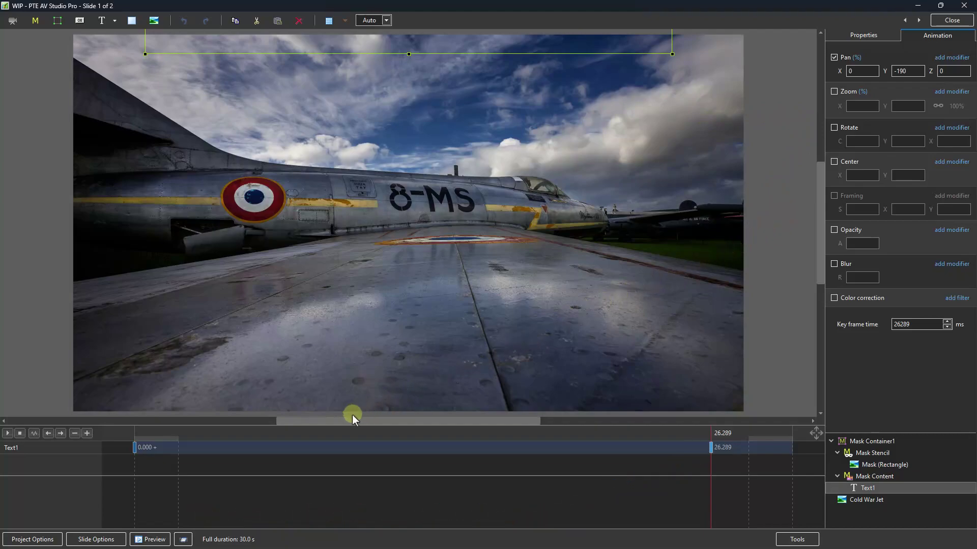
pyautogui.click(135, 468)
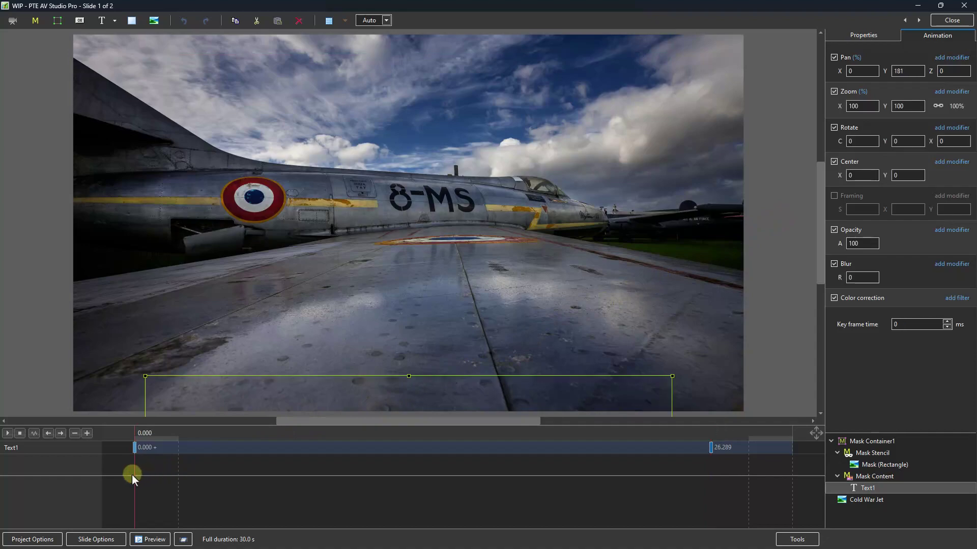
pyautogui.click(9, 433)
# Move Text1's first keyframe later, to about 4.2 s.
pyautogui.moveTo(136, 448); pyautogui.dragTo(225, 455)
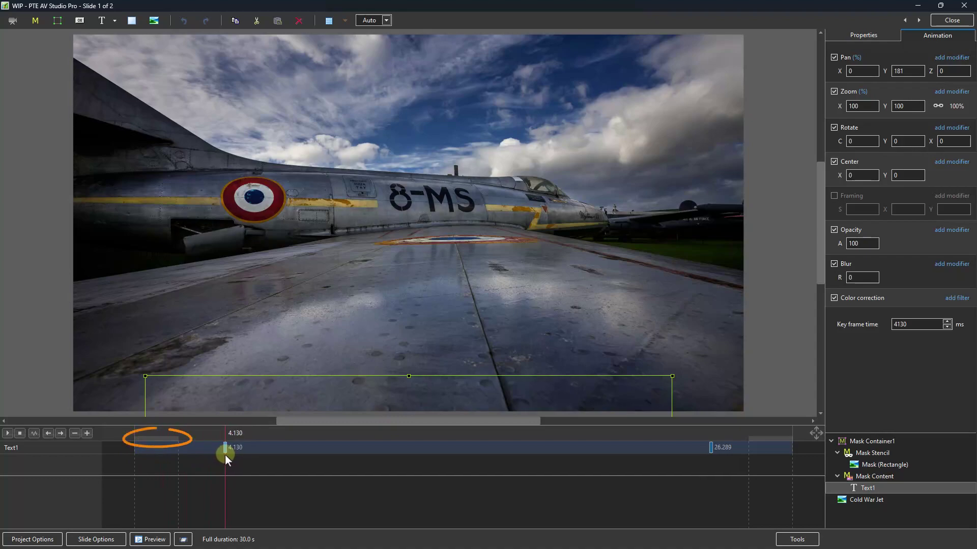
pyautogui.moveTo(225, 456); pyautogui.dragTo(231, 457)
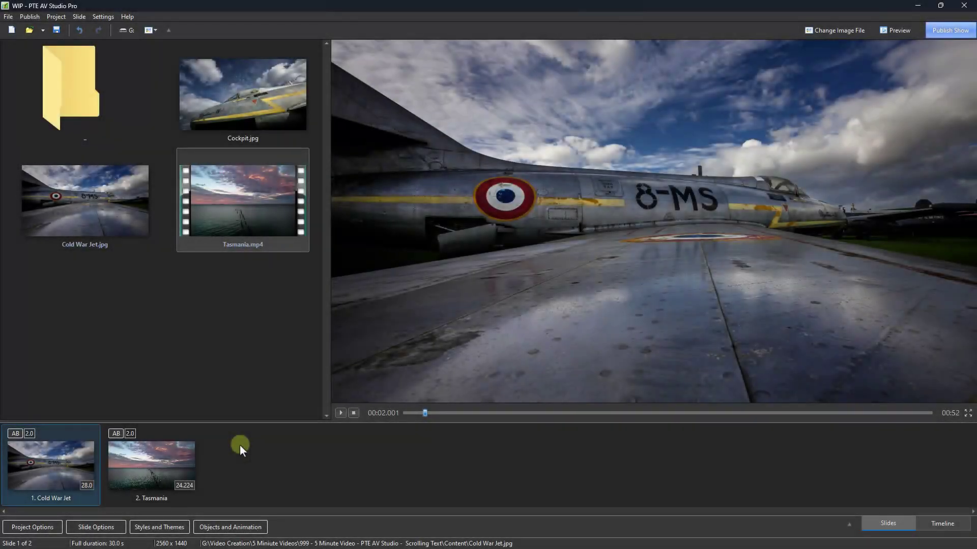
# Begin saving the slide as a new style, choosing its category and name.
pyautogui.click(138, 528)
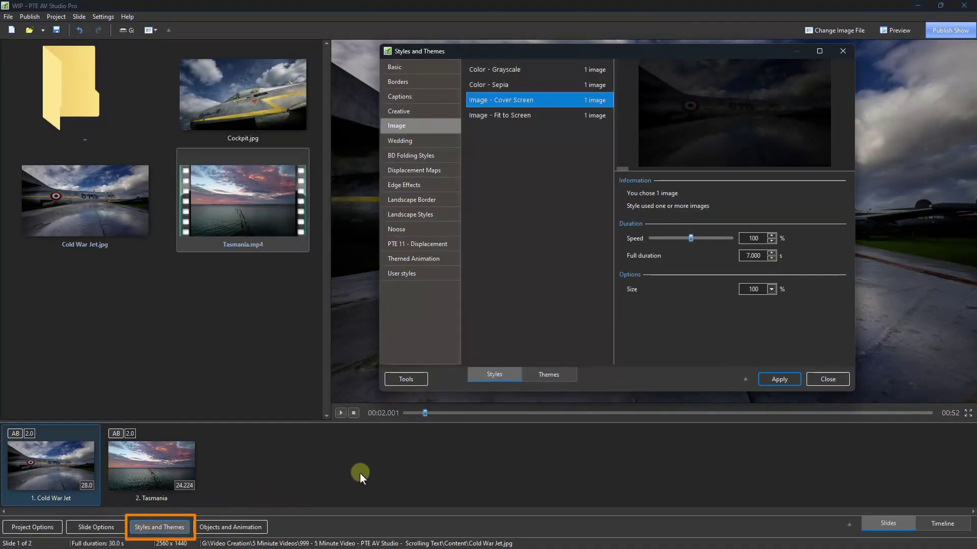
pyautogui.click(402, 382)
pyautogui.click(413, 378)
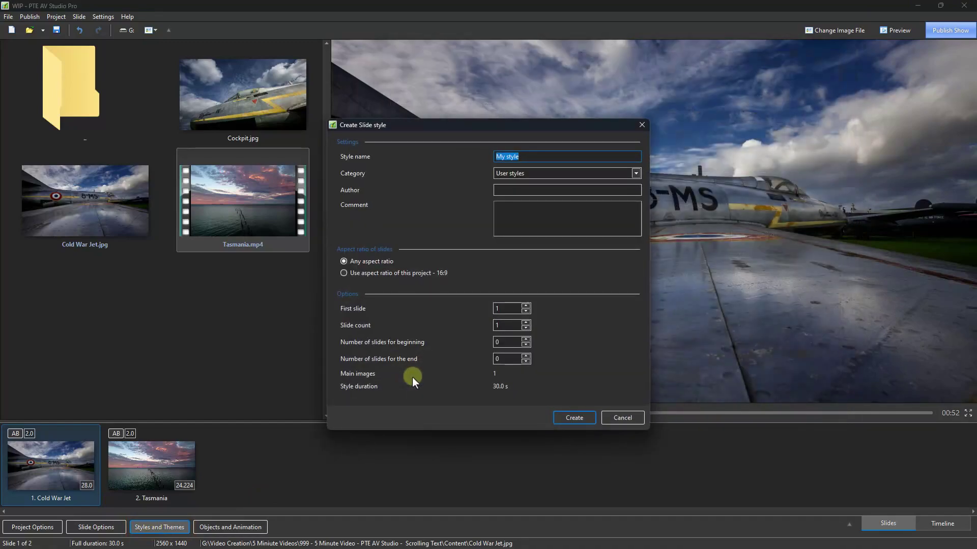
pyautogui.click(526, 174)
pyautogui.write('Scrolling Text')
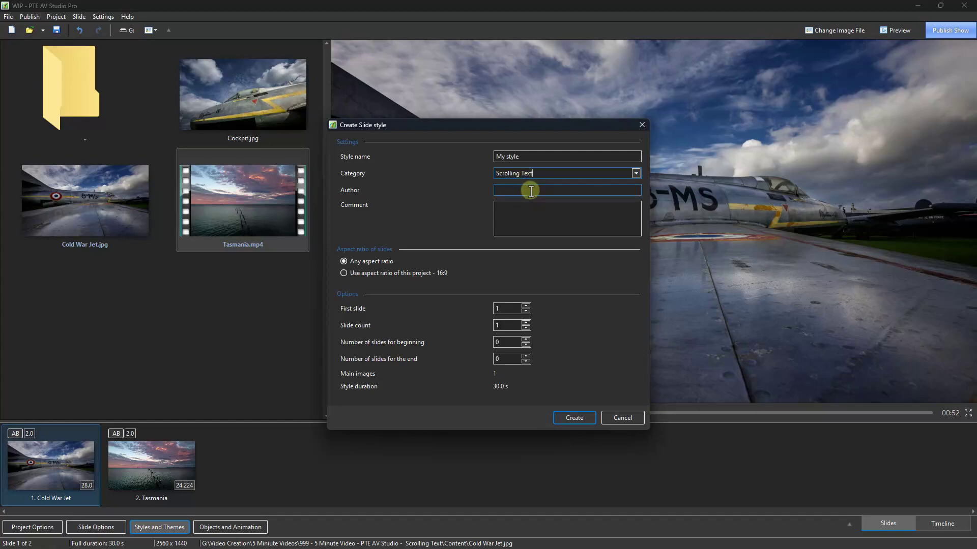
pyautogui.click(522, 156)
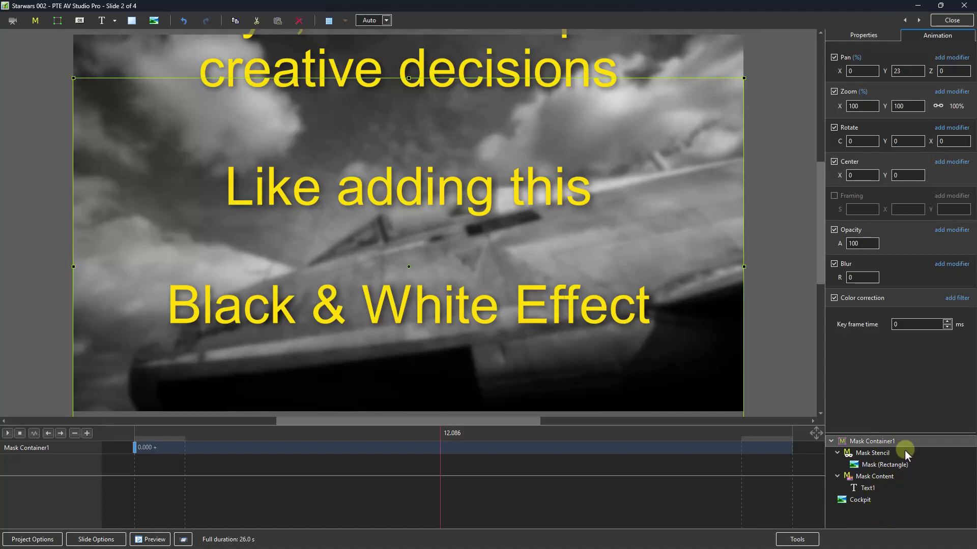
# Tilt Mask Container1 to 64° X rotation and preview the crawl from the start.
pyautogui.click(862, 441)
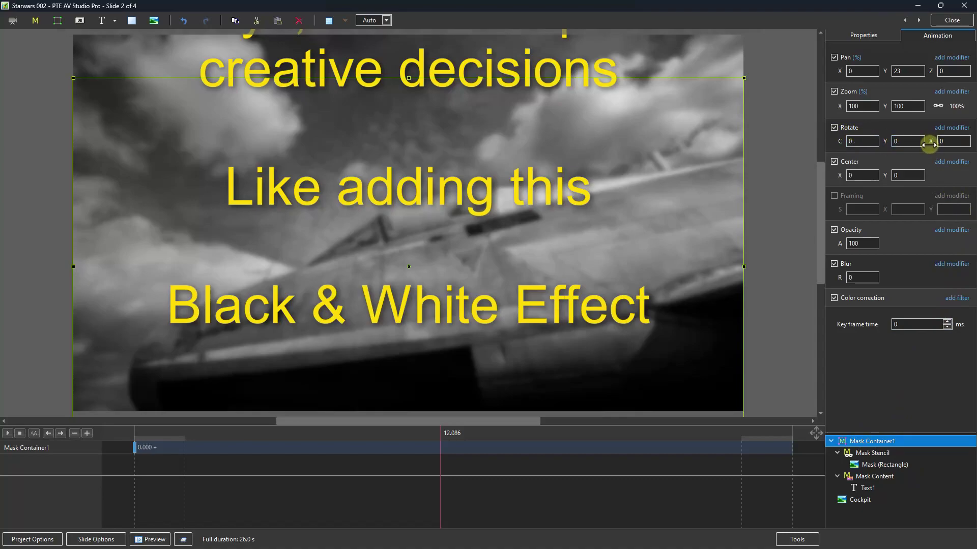
pyautogui.moveTo(928, 143); pyautogui.dragTo(961, 147)
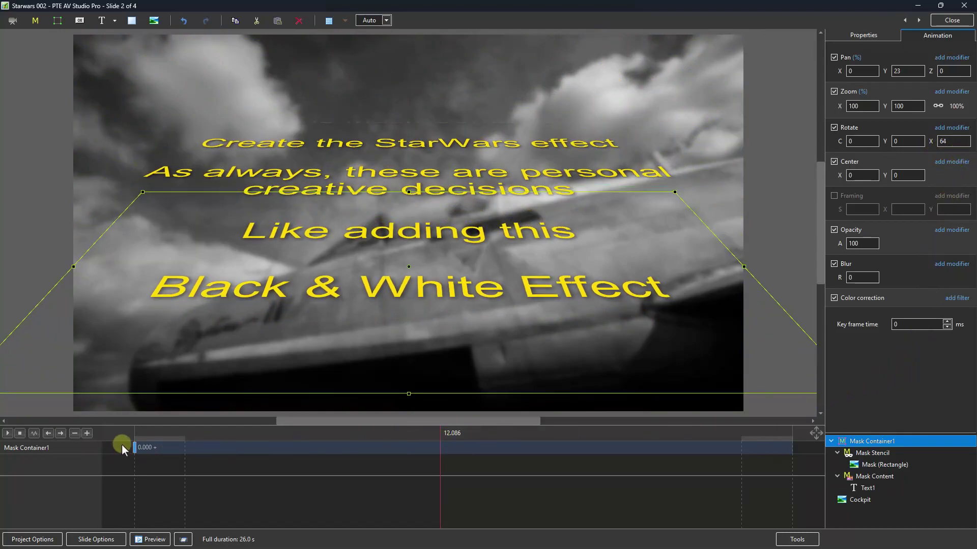
pyautogui.click(136, 446)
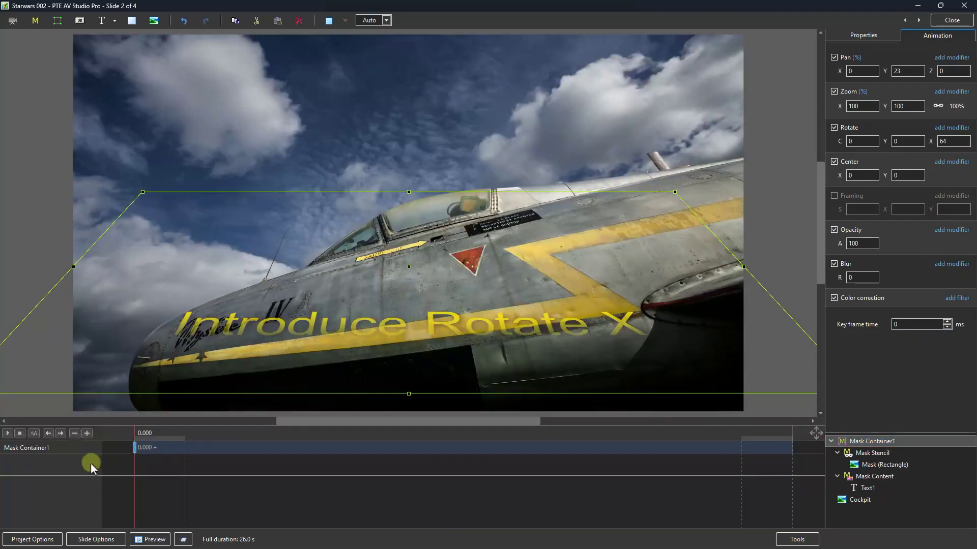
pyautogui.click(7, 434)
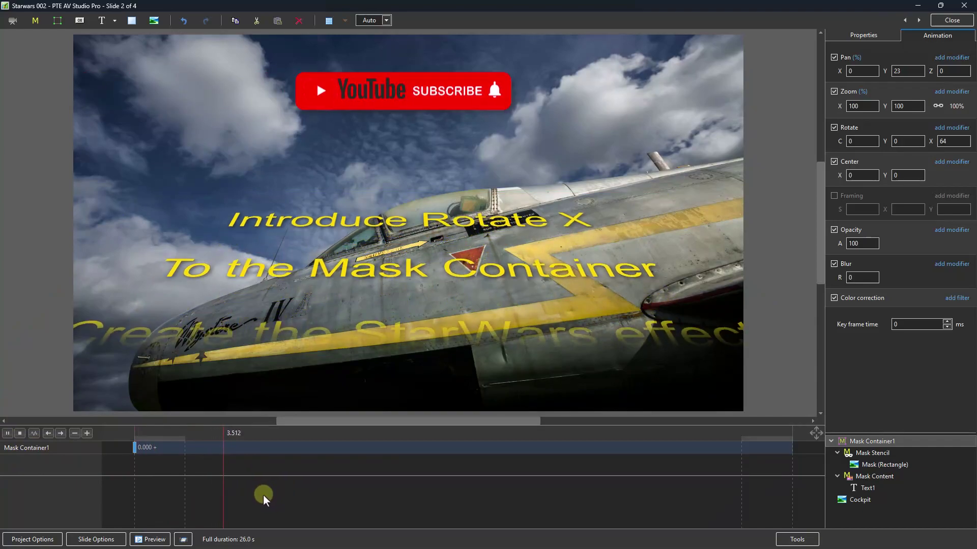
pyautogui.click(19, 433)
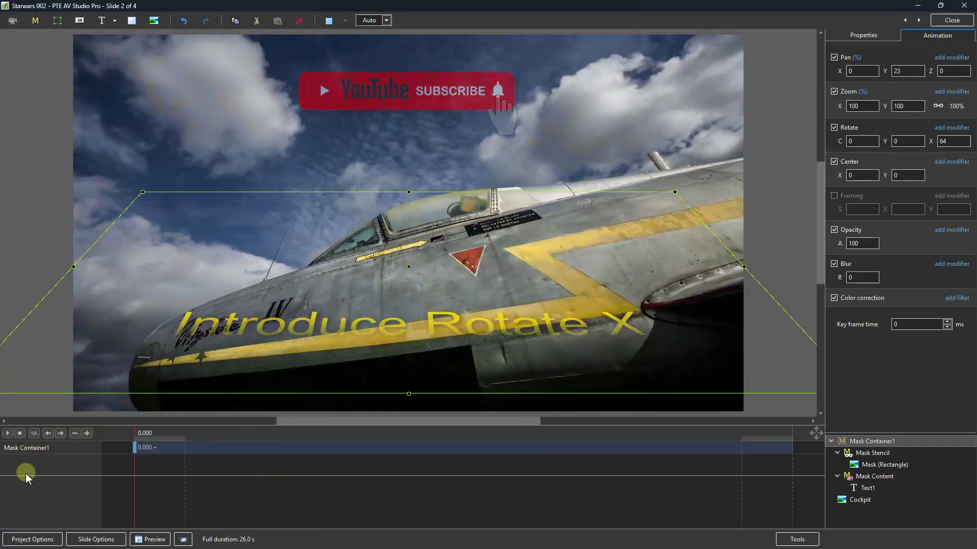